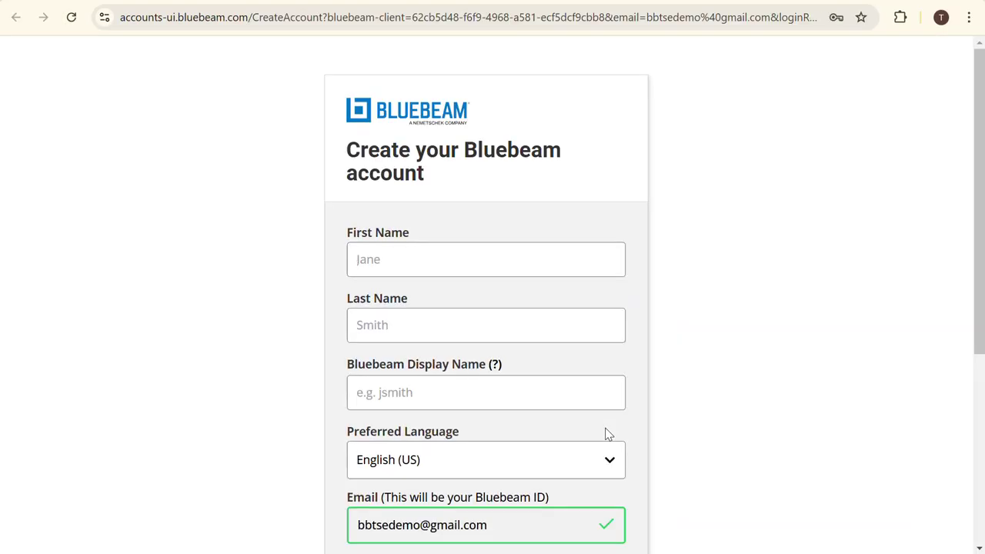
- Scroll the new-account form down to the Password and Create Account fields
{"action": "scroll", "coordinate": [664, 382], "scroll_direction": "down", "scroll_amount": 2}
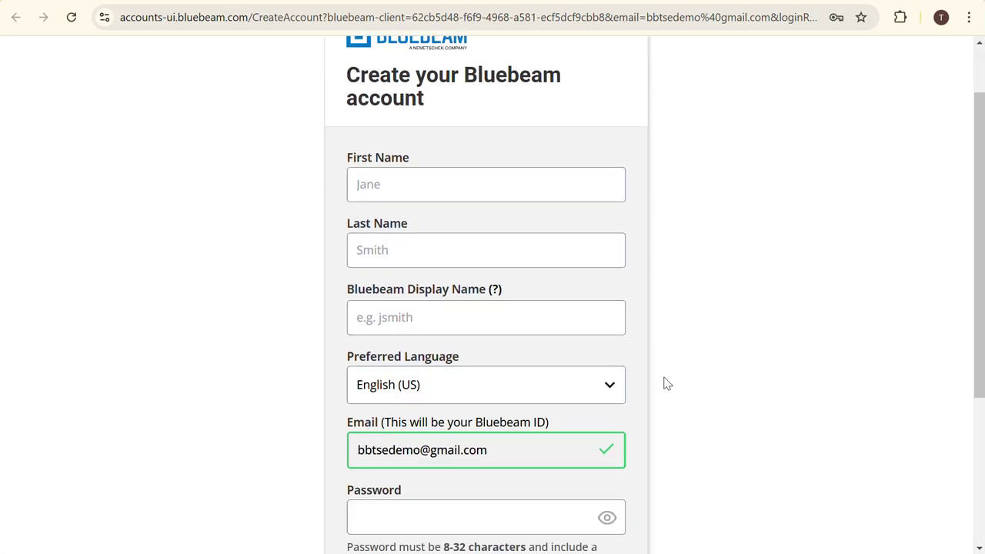
{"action": "scroll", "coordinate": [667, 383], "scroll_direction": "down", "scroll_amount": 1}
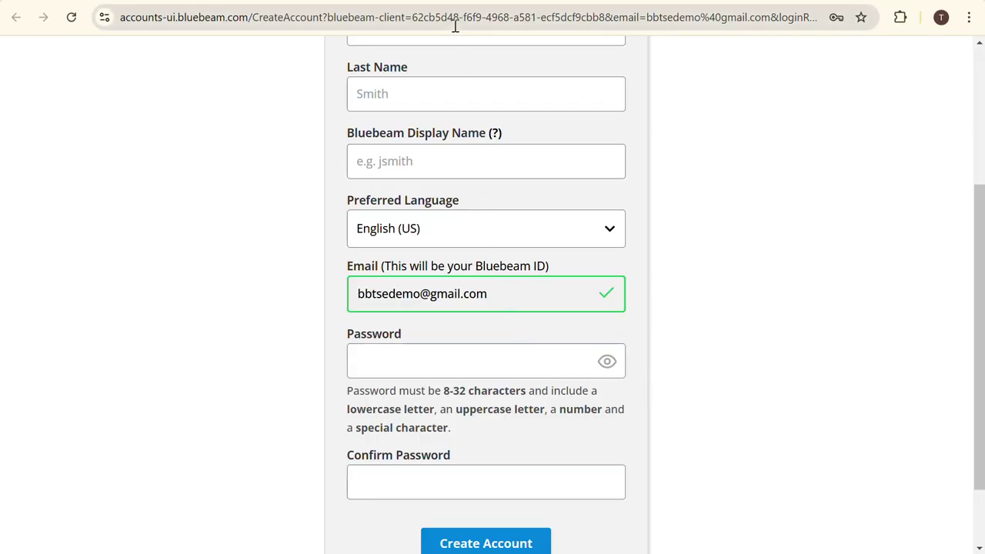
- Leave the admin-access email and open the Org Admin Portal from bluebeam.com's Log In menu
{"action": "left_click", "coordinate": [420, 2]}
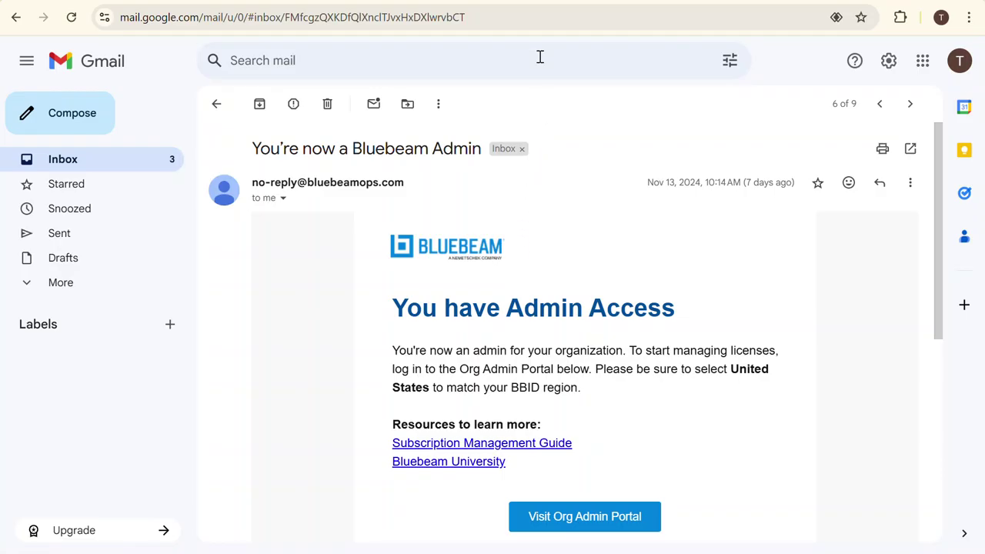
{"action": "left_click", "coordinate": [554, 2]}
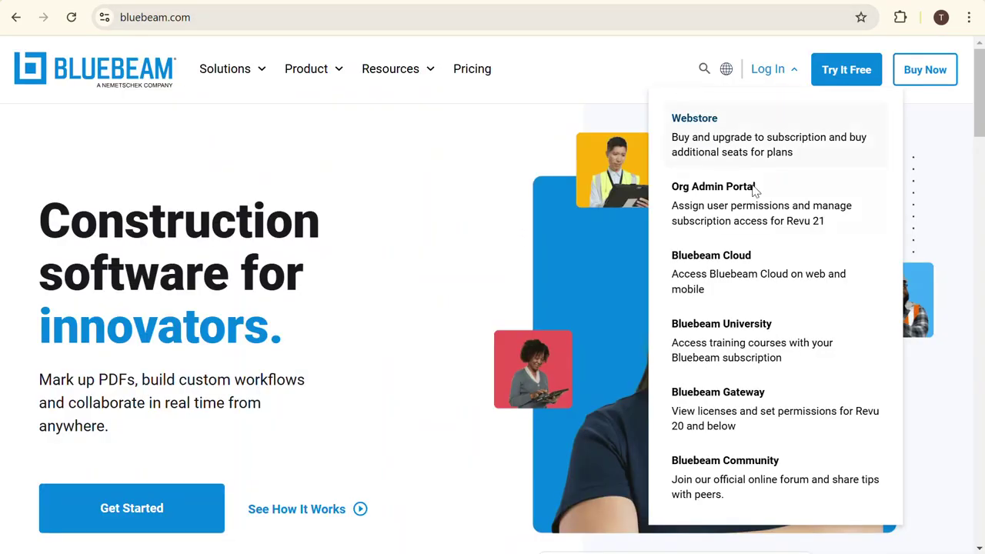
{"action": "left_click", "coordinate": [775, 222]}
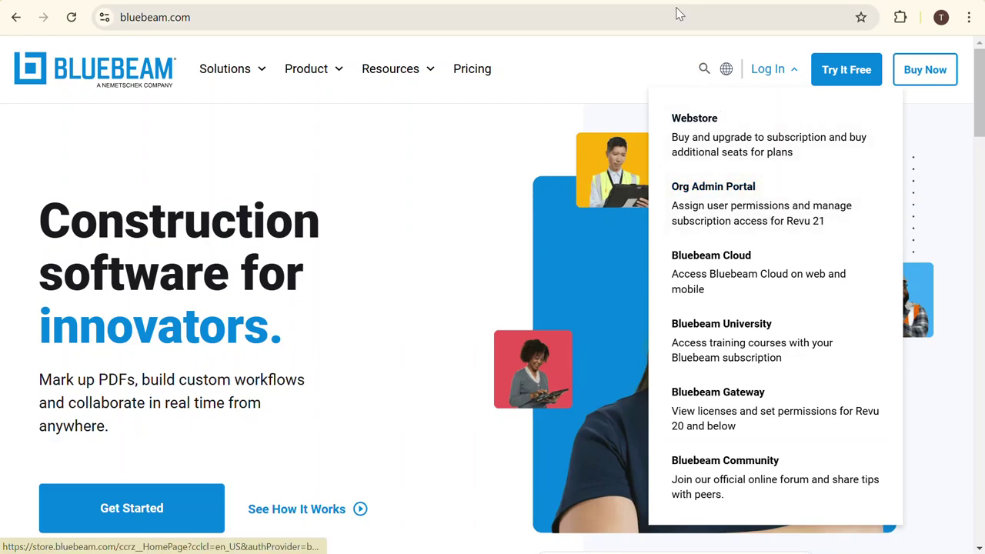
{"action": "mouse_move", "coordinate": [679, 14]}
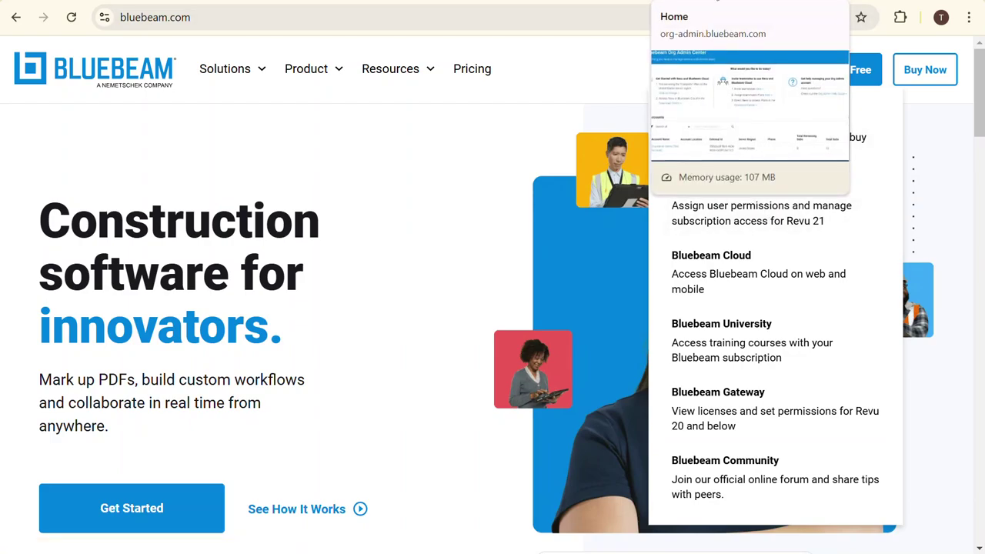
{"action": "left_click", "coordinate": [679, 2]}
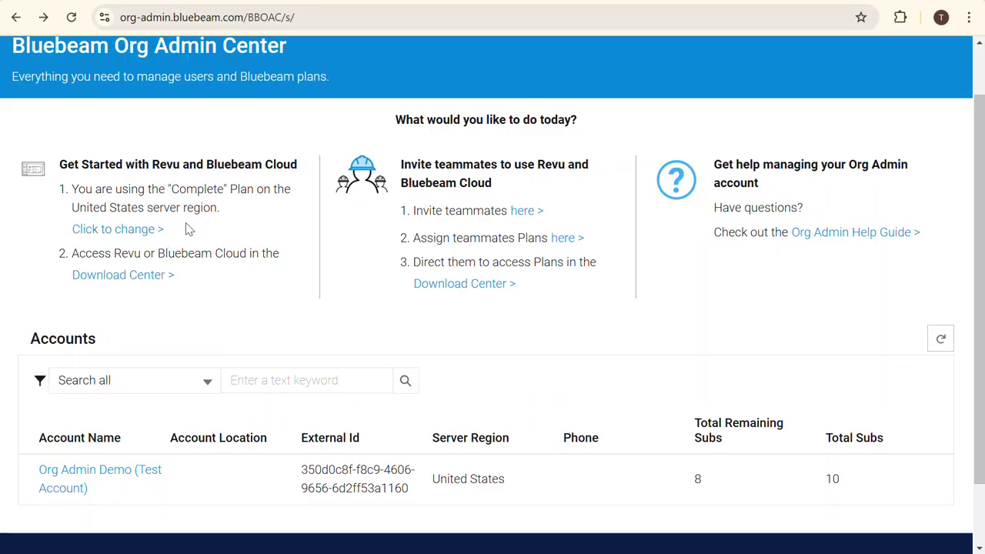
{"action": "left_click", "coordinate": [199, 279]}
{"action": "left_click", "coordinate": [508, 227]}
{"action": "left_click", "coordinate": [864, 244]}
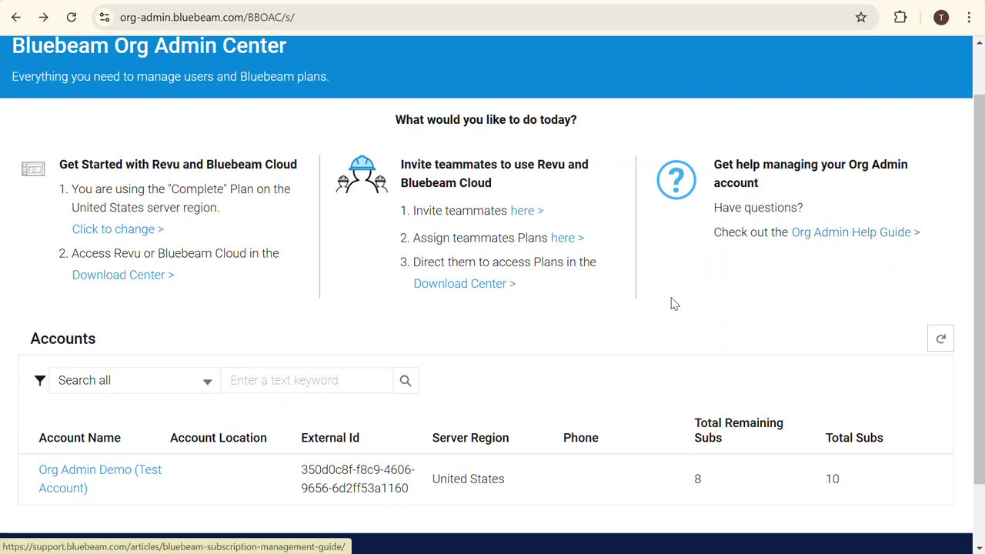
{"action": "left_click", "coordinate": [81, 488]}
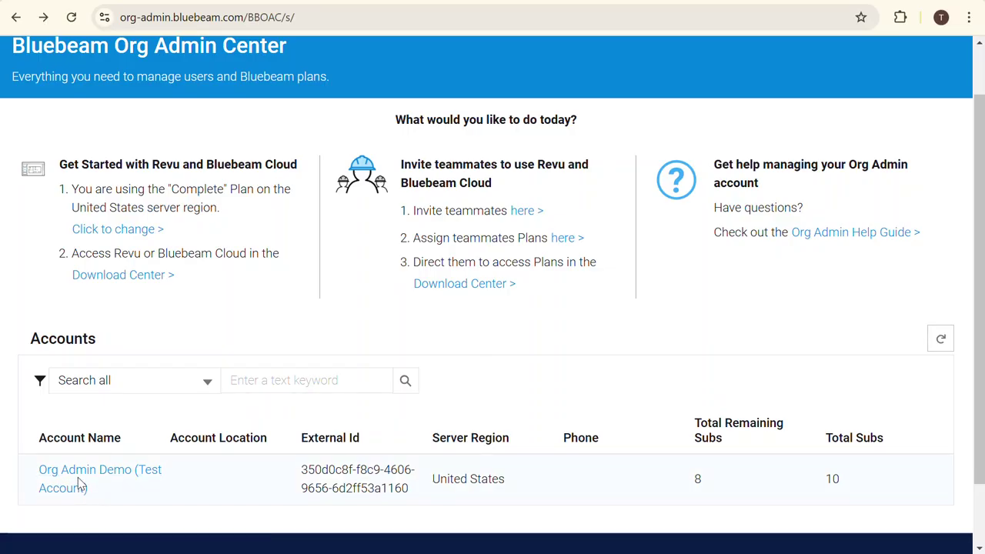
- Open the Org Admin Demo (Test Account) settings down to Account Preferences
{"action": "left_click", "coordinate": [81, 489]}
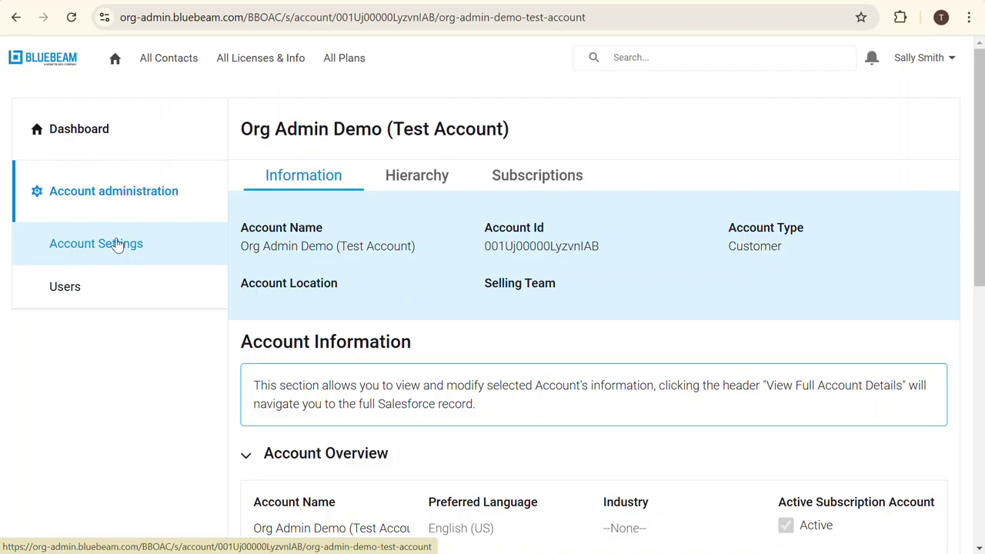
{"action": "scroll", "coordinate": [468, 374], "scroll_direction": "down", "scroll_amount": 2}
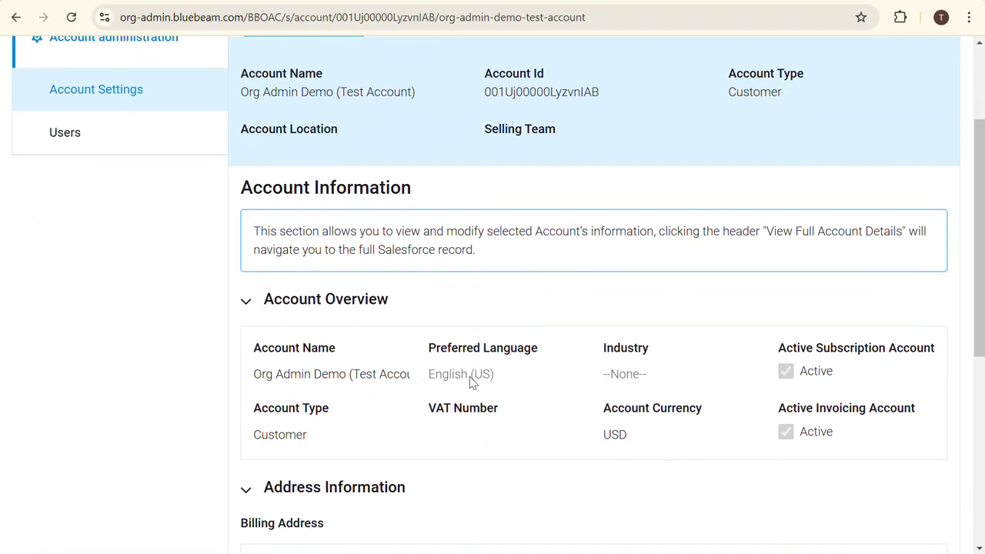
{"action": "scroll", "coordinate": [472, 382], "scroll_direction": "down", "scroll_amount": 4}
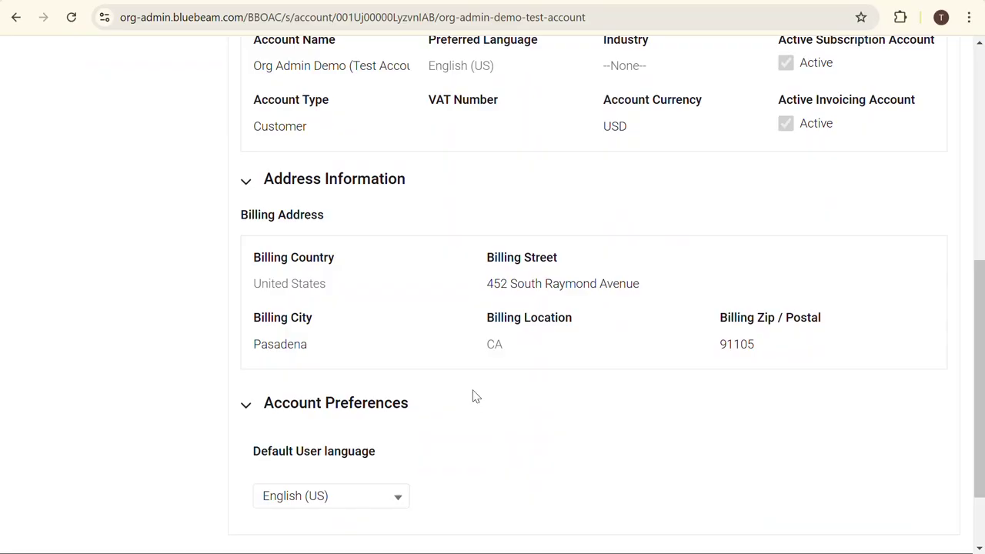
{"action": "scroll", "coordinate": [471, 396], "scroll_direction": "down", "scroll_amount": 1}
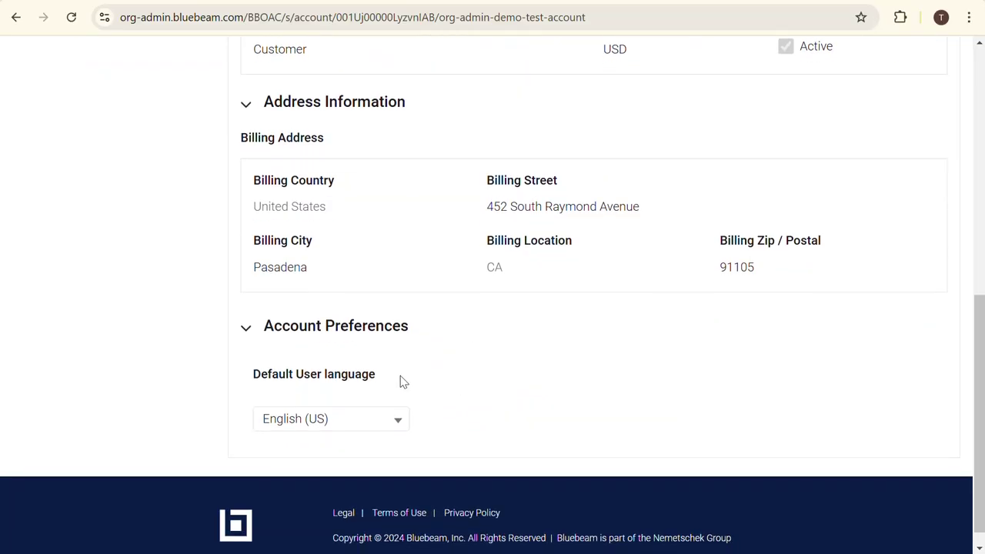
{"action": "scroll", "coordinate": [407, 391], "scroll_direction": "down", "scroll_amount": 1}
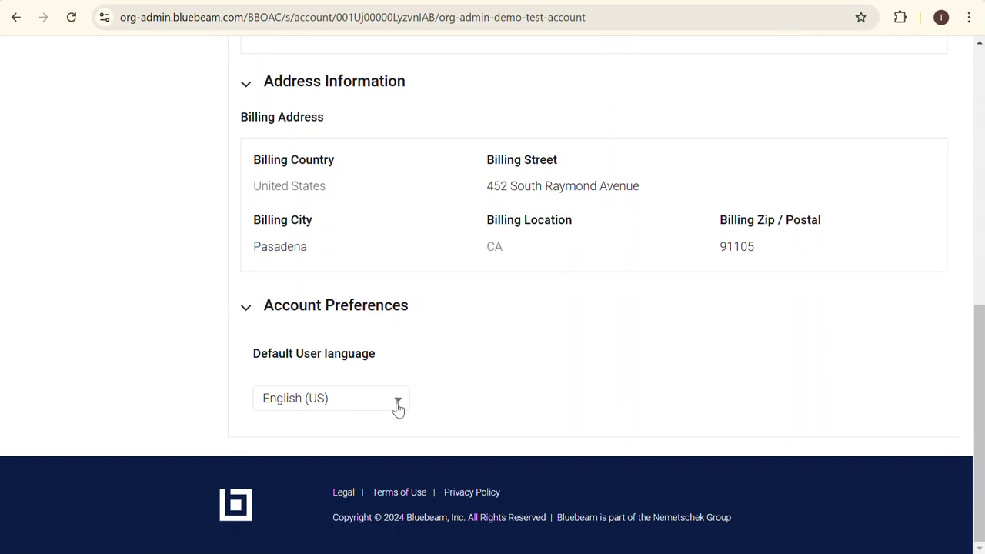
- Keep English (US) as the default user language
{"action": "left_click", "coordinate": [397, 409]}
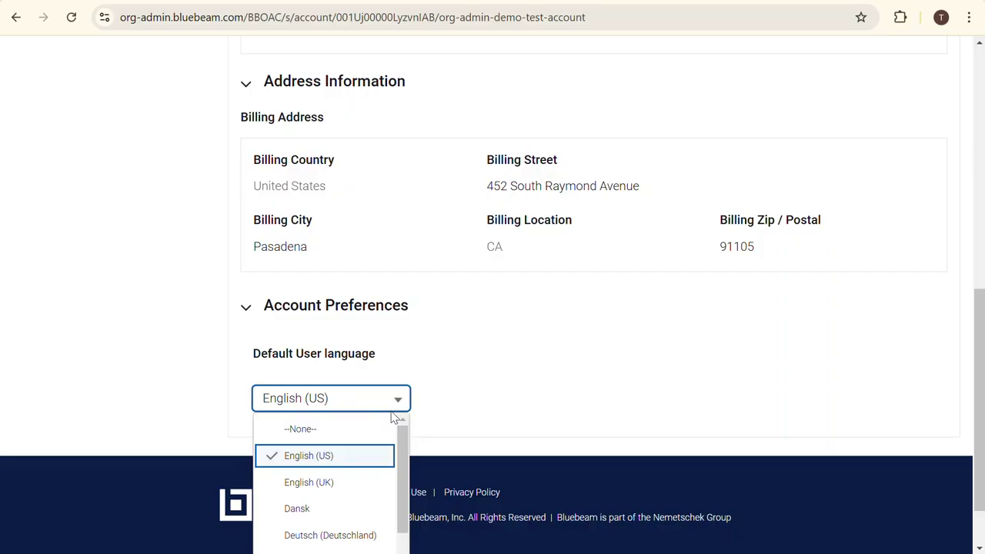
{"action": "left_click", "coordinate": [328, 459]}
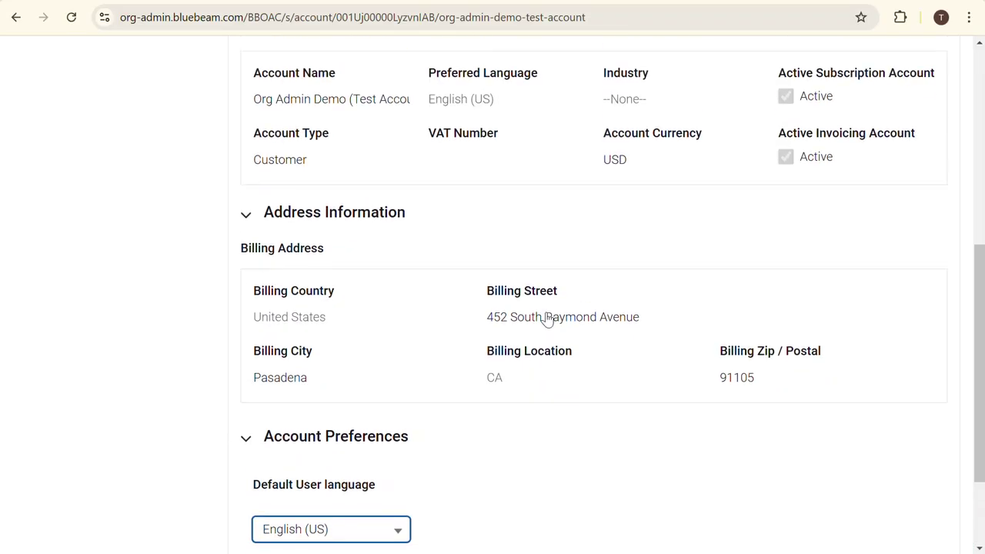
{"action": "scroll", "coordinate": [548, 316], "scroll_direction": "up", "scroll_amount": 4}
{"action": "scroll", "coordinate": [548, 348], "scroll_direction": "up", "scroll_amount": 3}
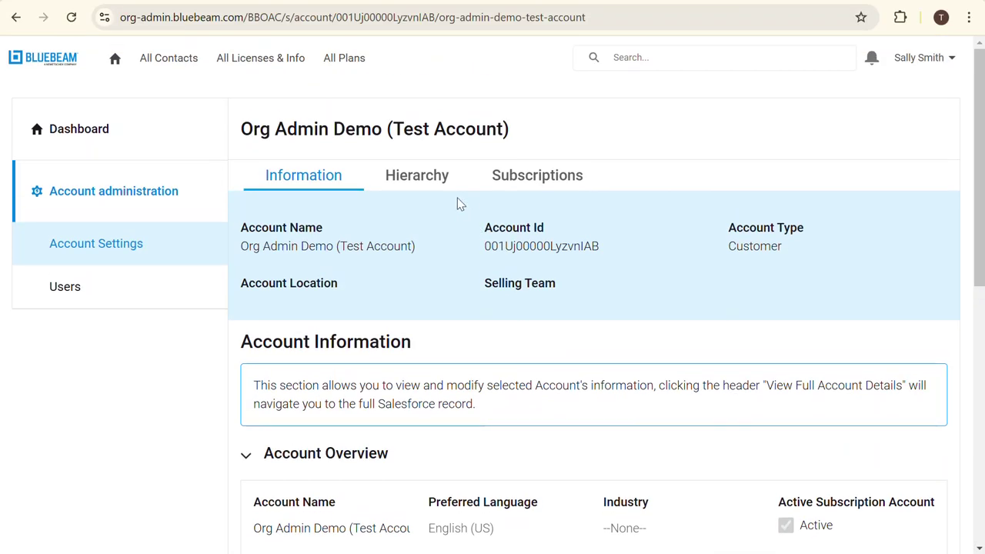
- Check the Hierarchy tab, then browse the Subscriptions table of Core and Basics plans
{"action": "left_click", "coordinate": [433, 176]}
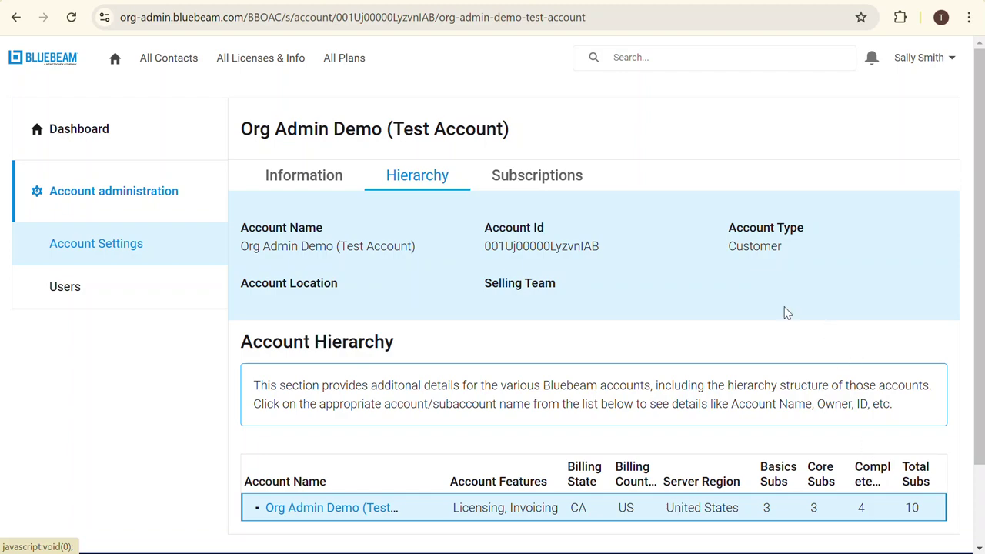
{"action": "left_click", "coordinate": [527, 177]}
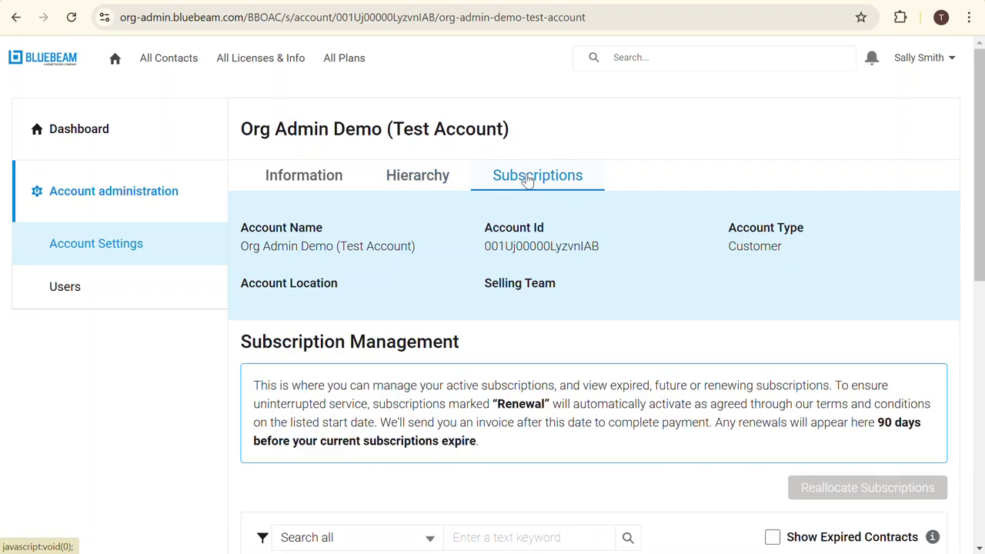
{"action": "scroll", "coordinate": [552, 378], "scroll_direction": "down", "scroll_amount": 3}
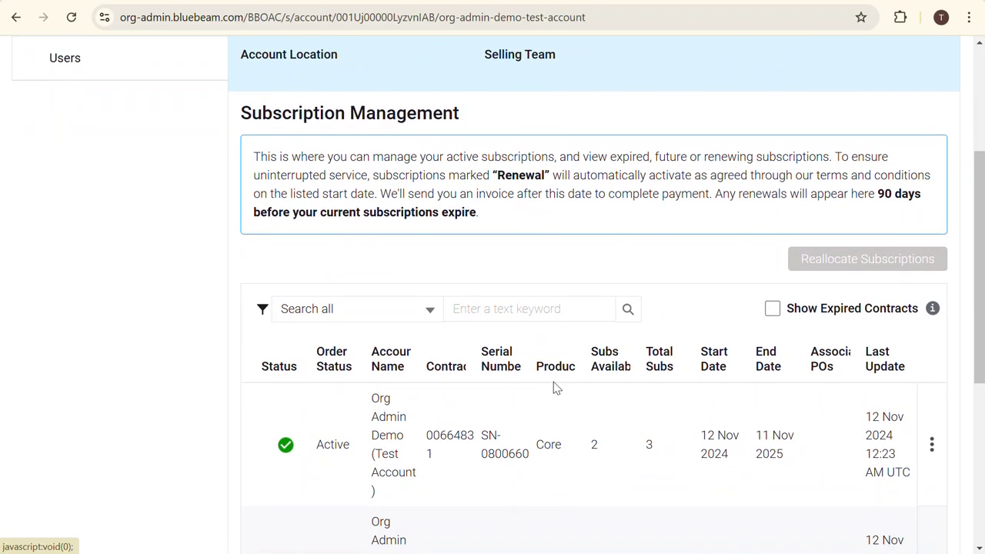
{"action": "scroll", "coordinate": [555, 387], "scroll_direction": "down", "scroll_amount": 1}
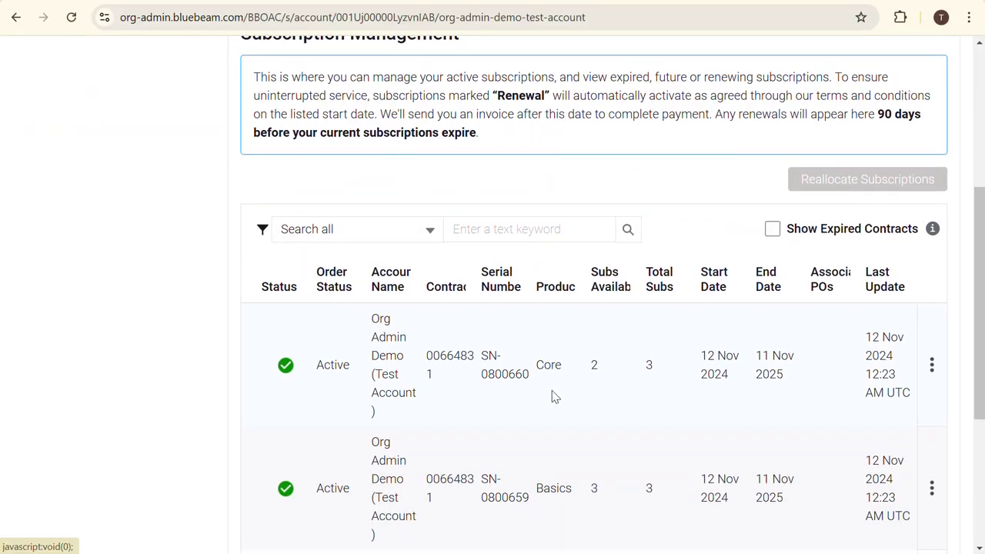
{"action": "scroll", "coordinate": [554, 392], "scroll_direction": "up", "scroll_amount": 3}
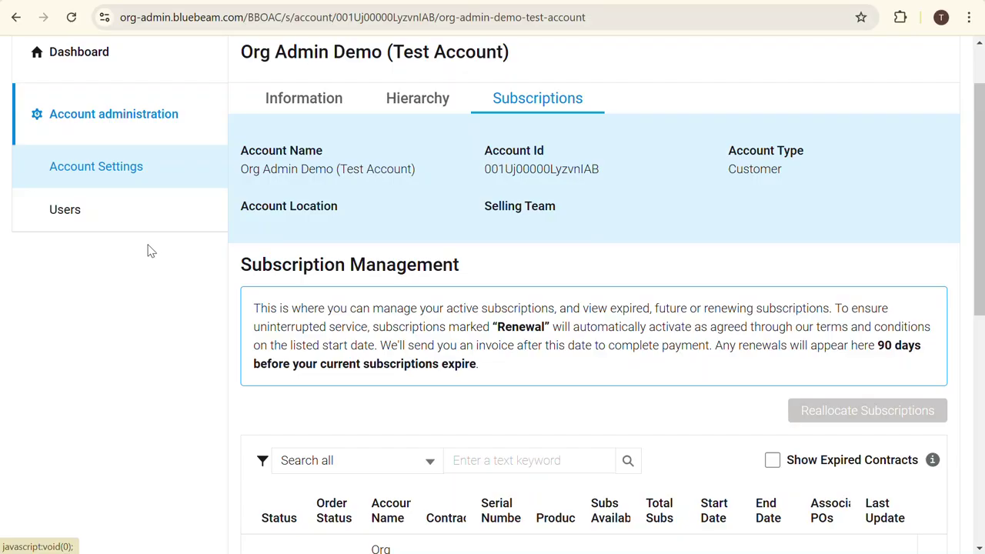
- Show the Users page's User Overview of four users with plans and statuses
{"action": "left_click", "coordinate": [114, 216]}
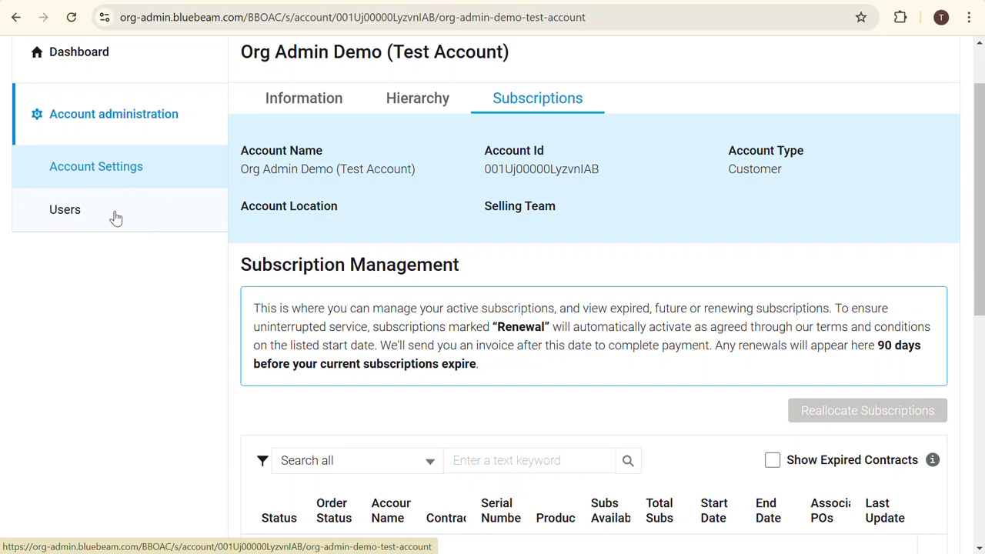
{"action": "scroll", "coordinate": [562, 346], "scroll_direction": "down", "scroll_amount": 1}
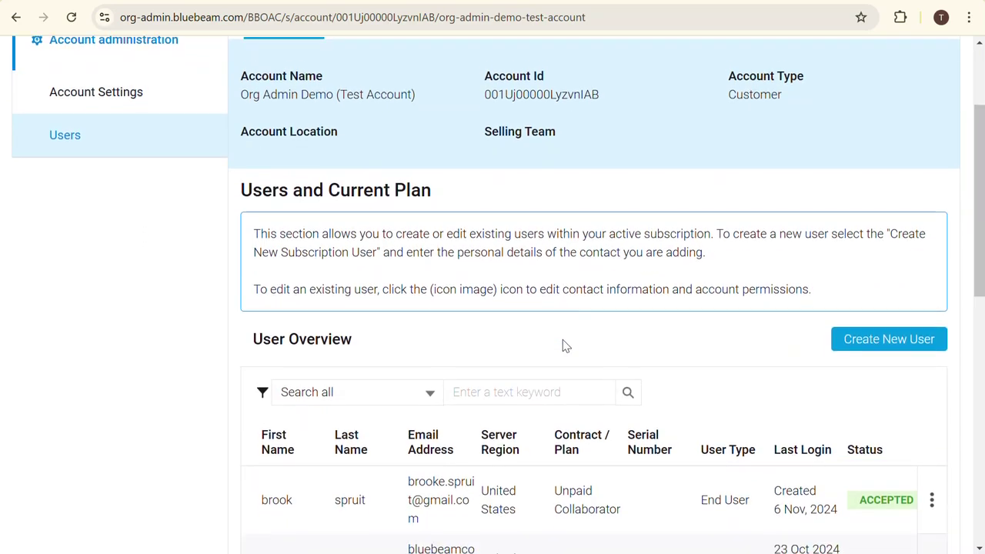
{"action": "scroll", "coordinate": [562, 346], "scroll_direction": "down", "scroll_amount": 3}
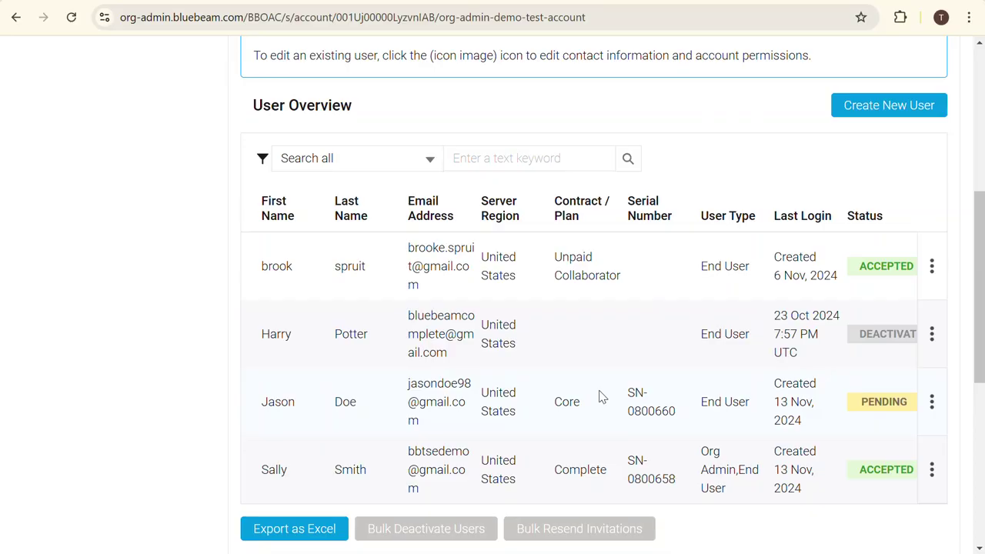
{"action": "left_click", "coordinate": [878, 108]}
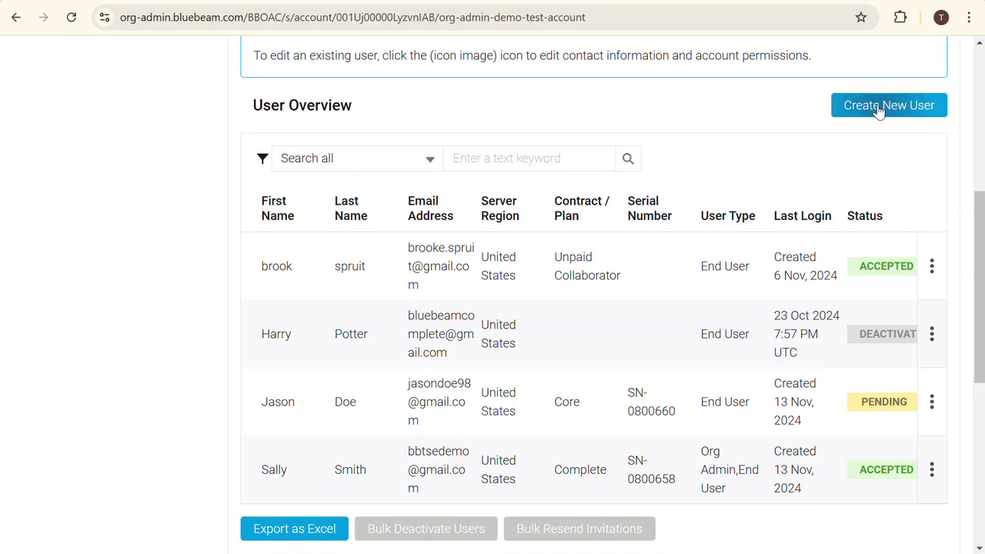
- Fill in the new user's first name, last name and e-mail address in the Create New User form
{"action": "left_click", "coordinate": [878, 108]}
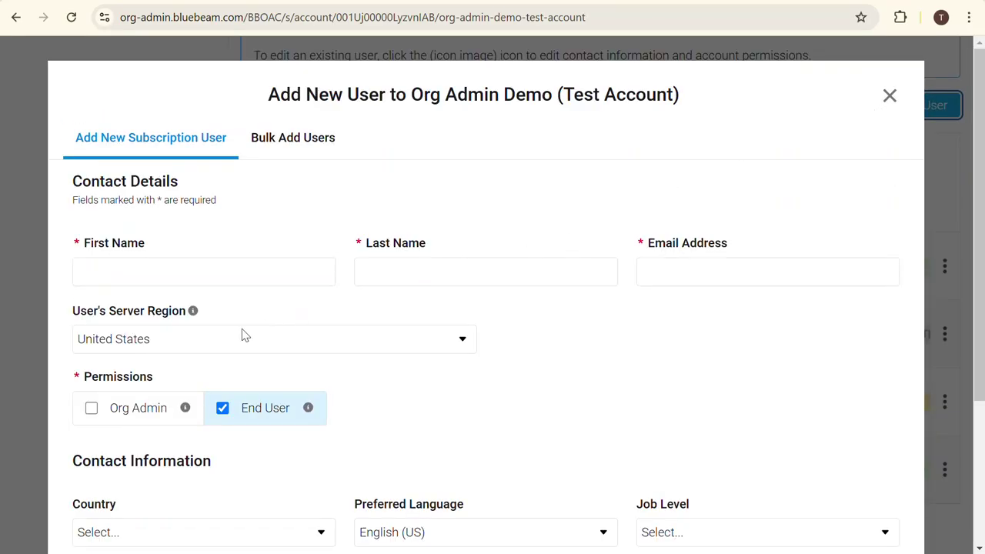
{"action": "left_click", "coordinate": [187, 276]}
{"action": "type", "text": "Jane"}
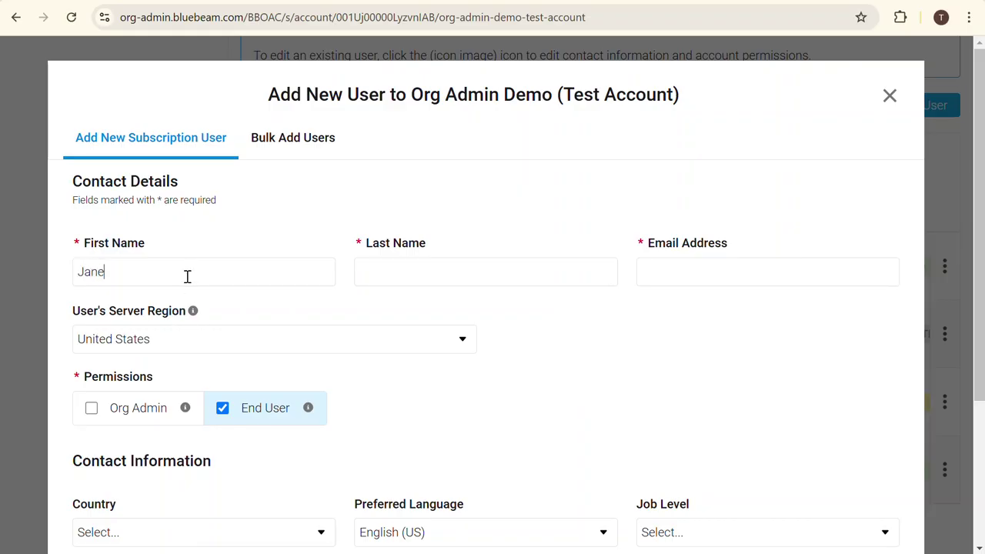
{"action": "key", "text": "Tab"}
{"action": "type", "text": "Doe"}
{"action": "key", "text": "Tab"}
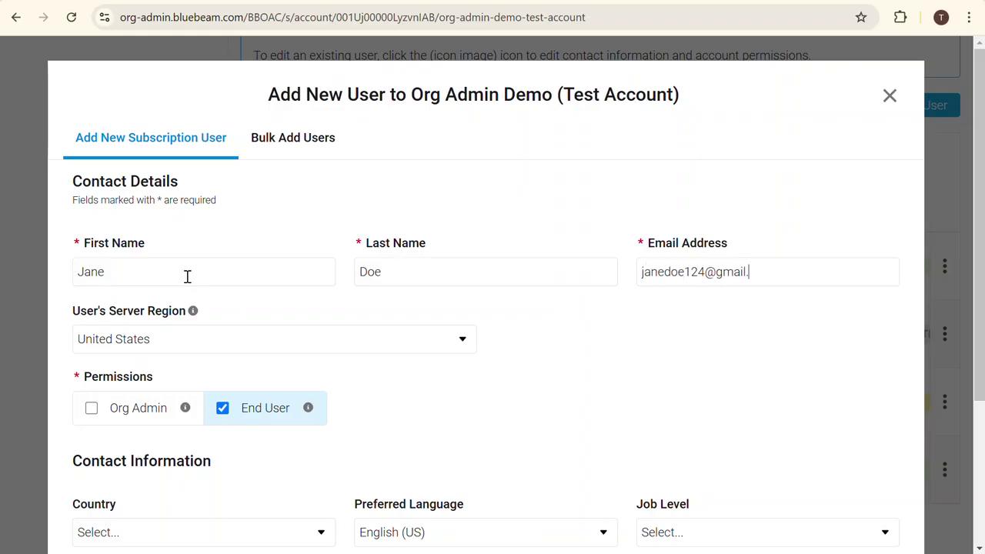
{"action": "scroll", "coordinate": [659, 373], "scroll_direction": "down", "scroll_amount": 3}
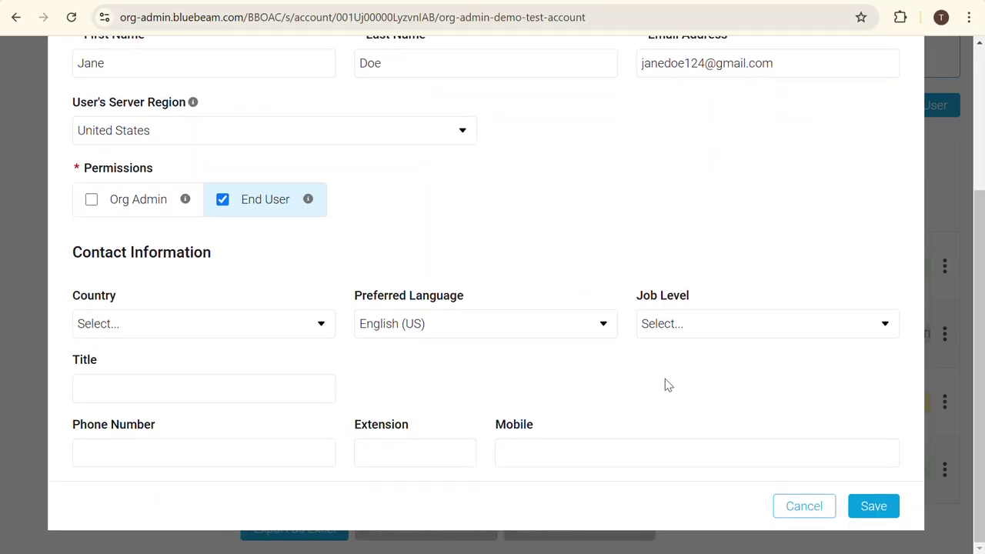
- Save the new user and assign them the Basics plan
{"action": "left_click", "coordinate": [887, 506]}
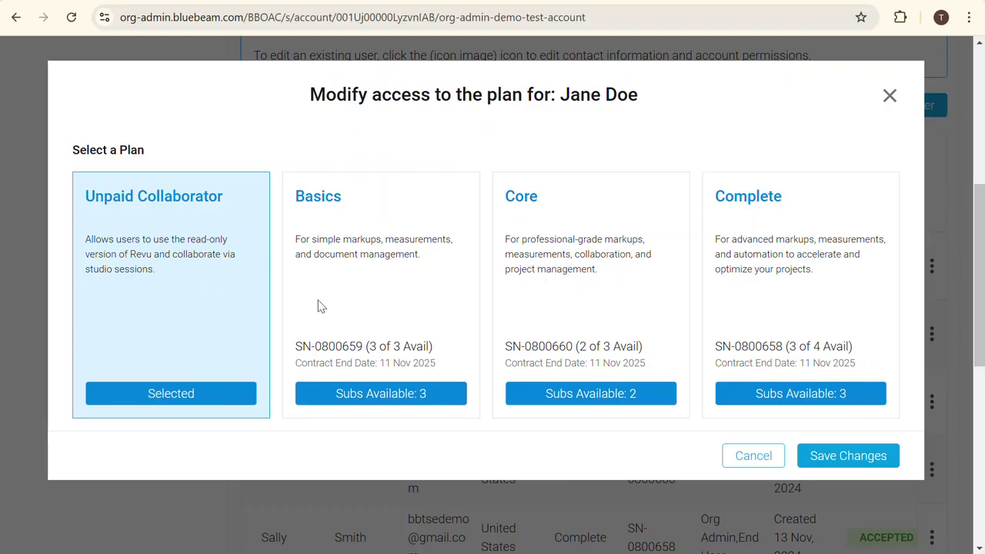
{"action": "left_click", "coordinate": [423, 395]}
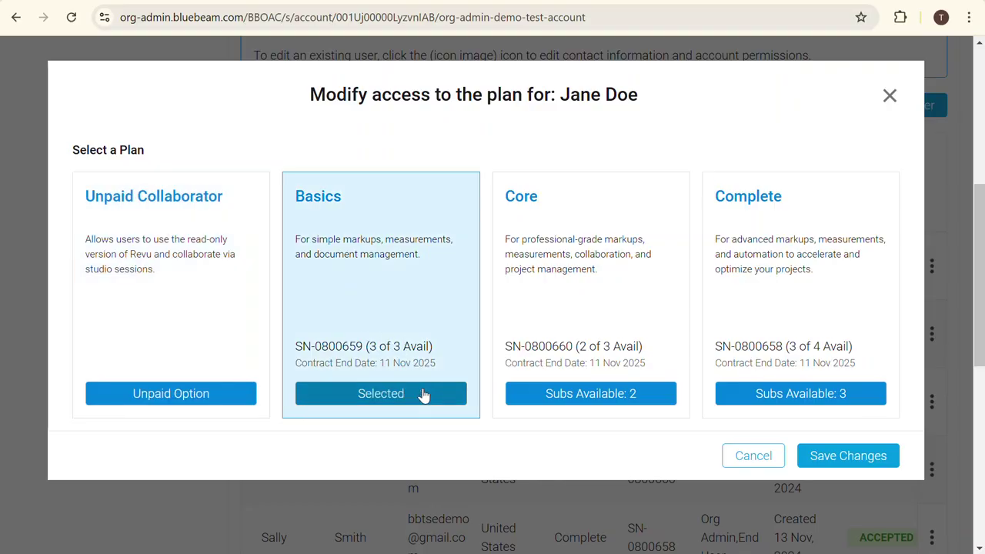
{"action": "left_click", "coordinate": [813, 458]}
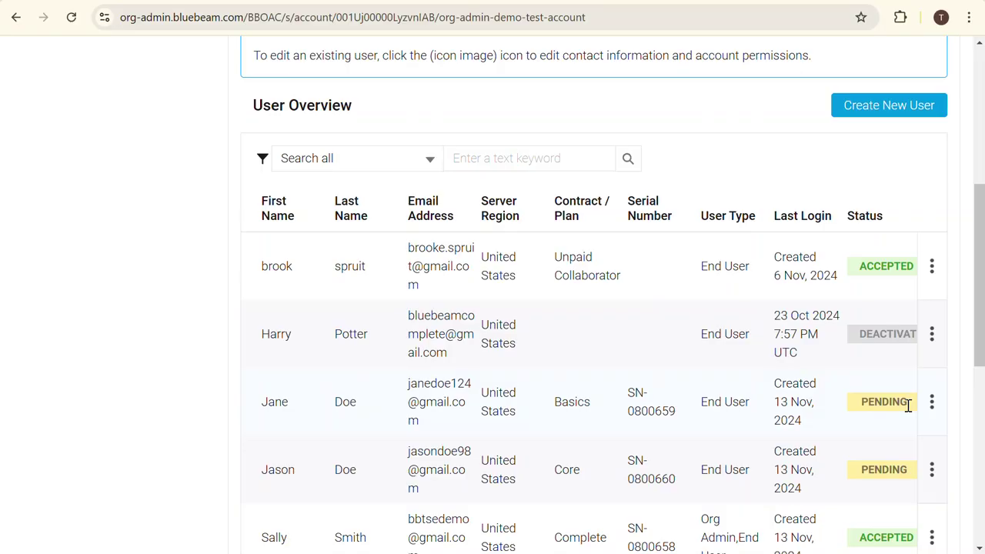
- Show the Bulk Add Users CSV requirements and the Bulk_Adding_Template.csv download
{"action": "left_click", "coordinate": [878, 109]}
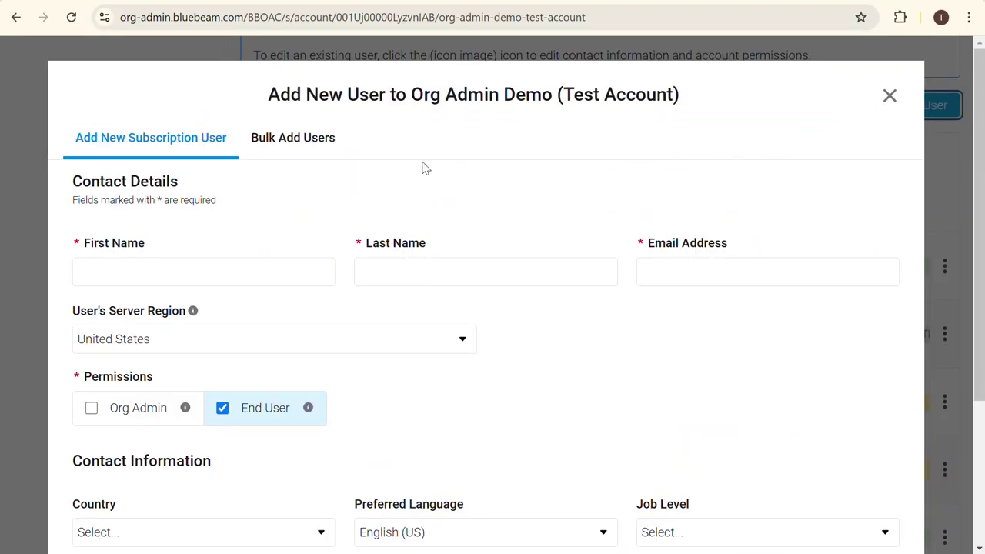
{"action": "left_click", "coordinate": [326, 146]}
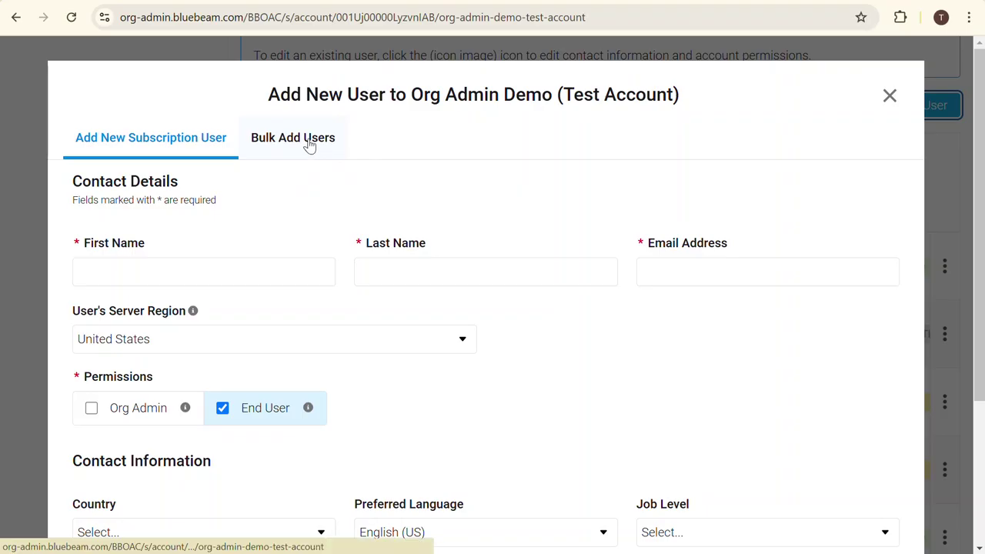
{"action": "scroll", "coordinate": [429, 307], "scroll_direction": "down", "scroll_amount": 1}
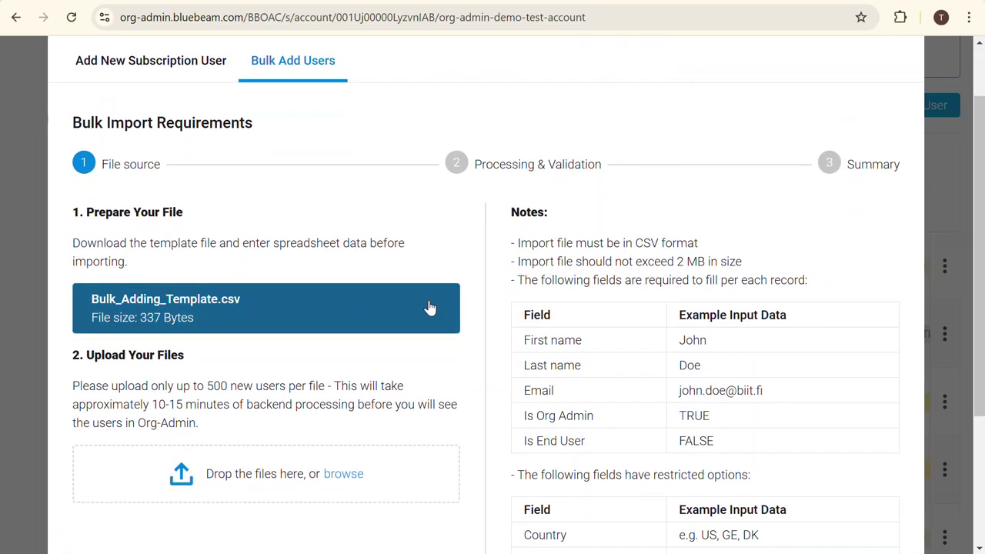
{"action": "scroll", "coordinate": [429, 408], "scroll_direction": "down", "scroll_amount": 1}
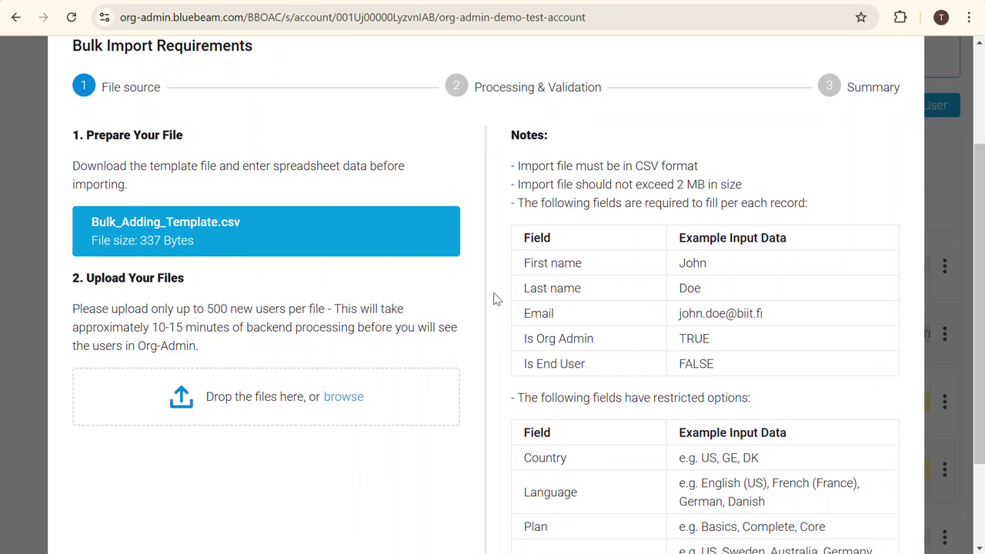
{"action": "scroll", "coordinate": [562, 306], "scroll_direction": "down", "scroll_amount": 1}
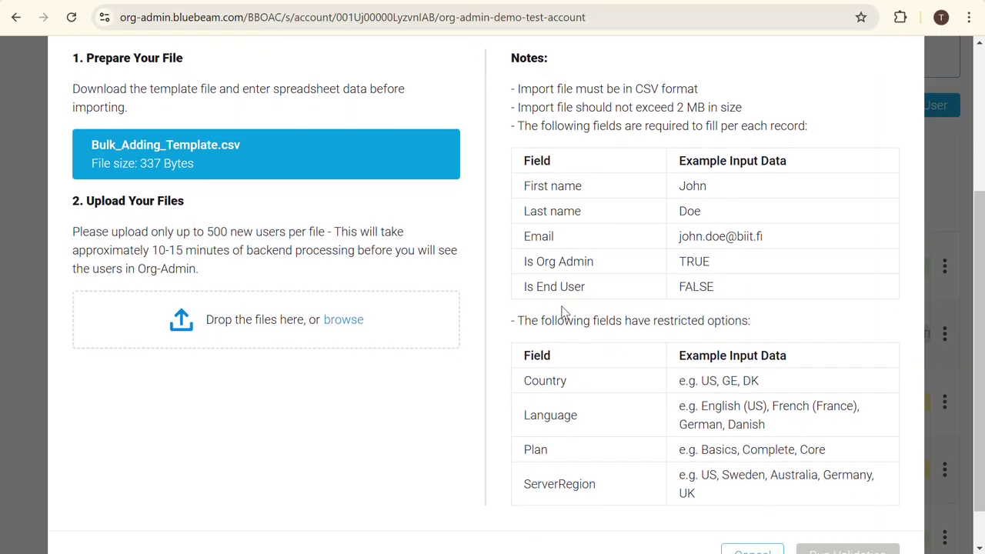
{"action": "scroll", "coordinate": [562, 308], "scroll_direction": "down", "scroll_amount": 1}
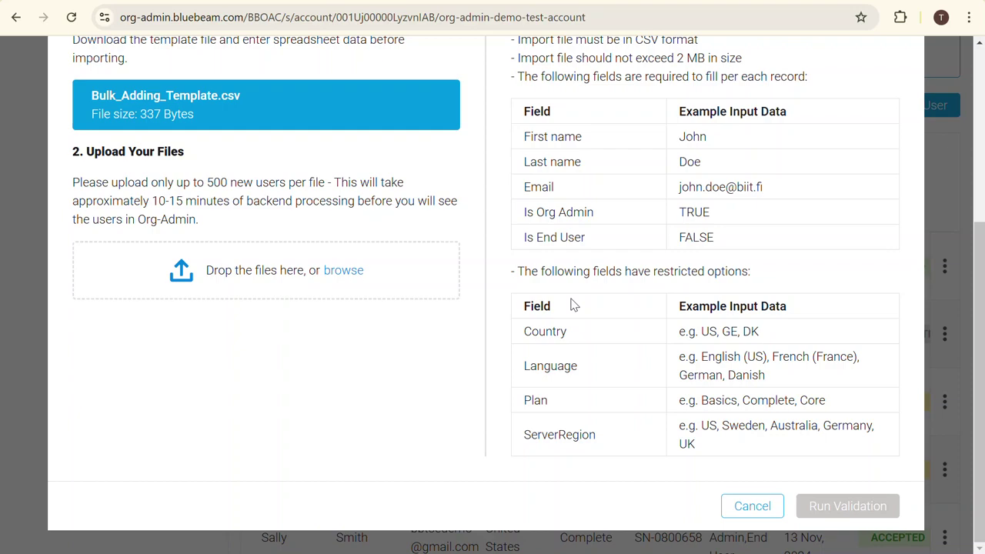
- Cancel the bulk import and return to the User Overview
{"action": "left_click", "coordinate": [766, 503]}
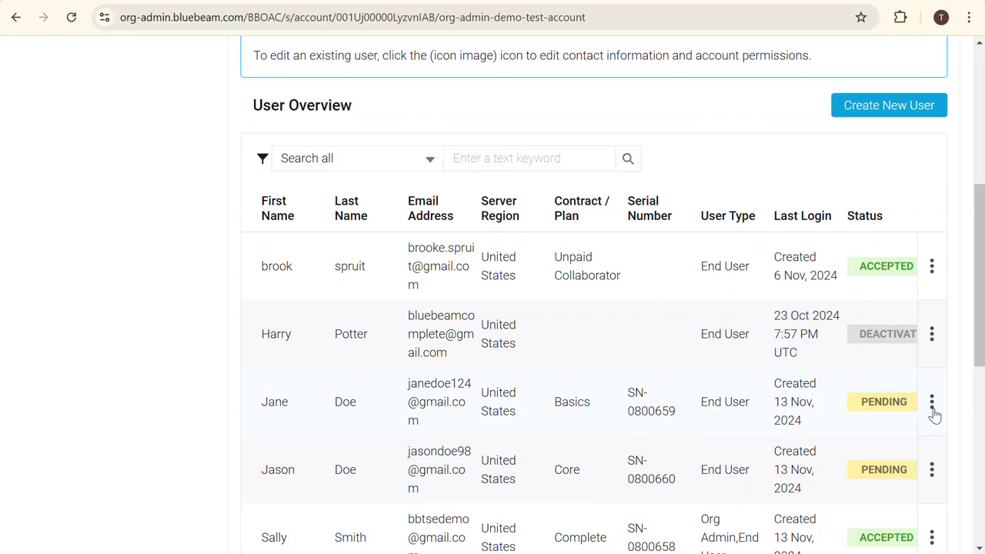
- Change the new user's subscription from Basics to Unpaid Collaborator and save
{"action": "left_click", "coordinate": [932, 403]}
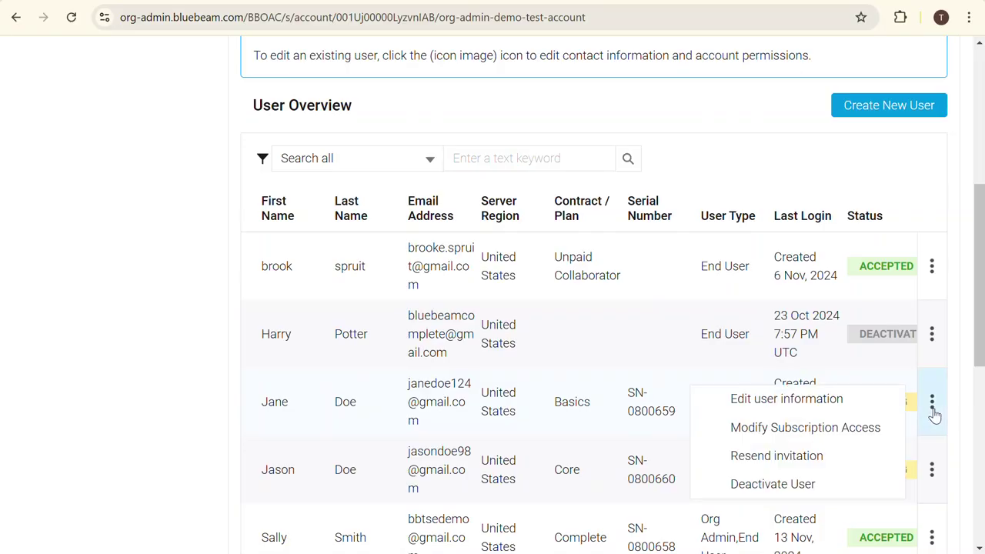
{"action": "left_click", "coordinate": [854, 429]}
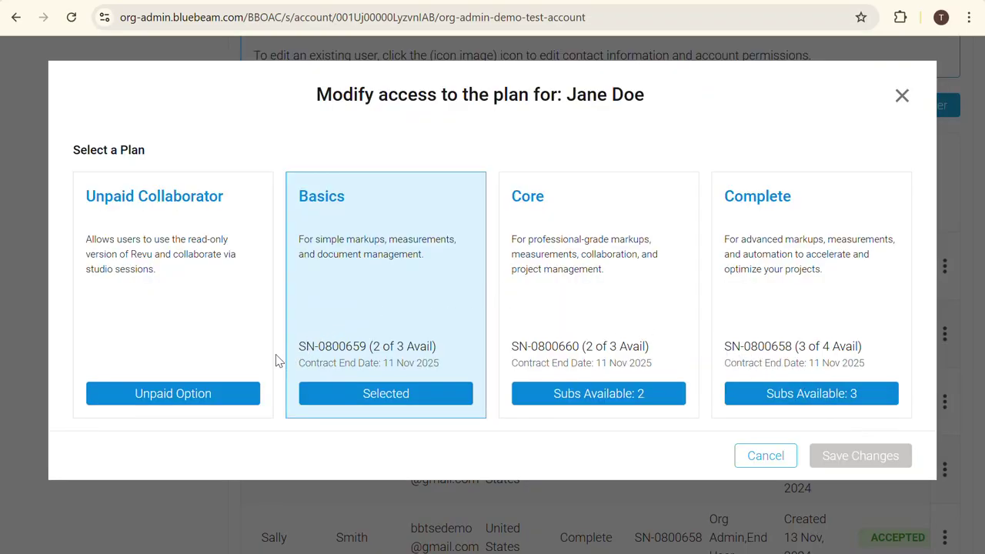
{"action": "left_click", "coordinate": [218, 394]}
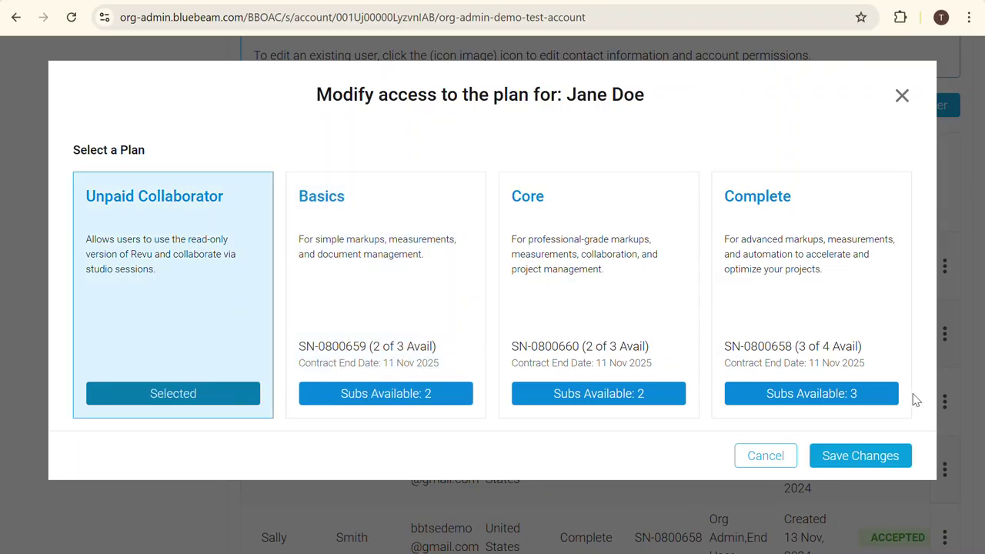
{"action": "left_click", "coordinate": [873, 461]}
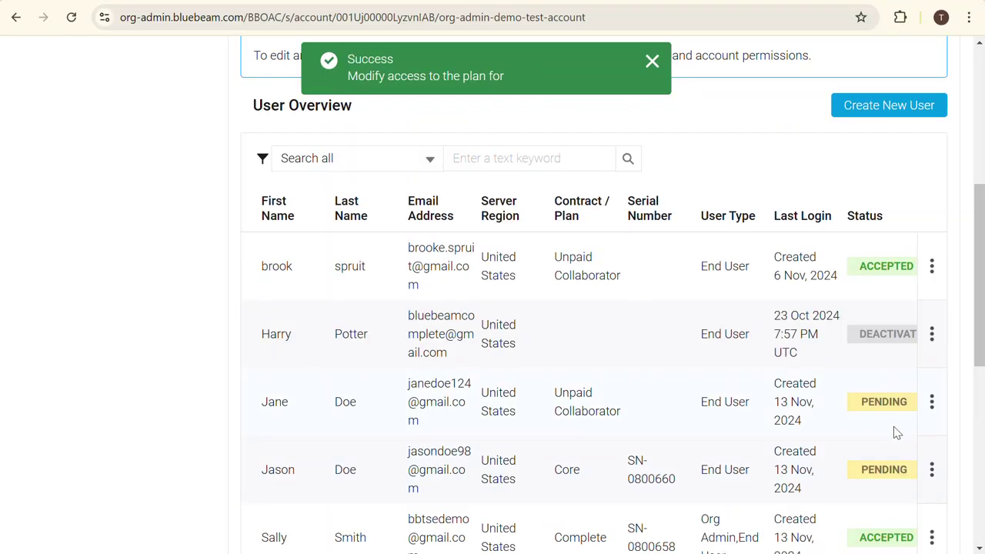
- Deactivate the new user's account and confirm the deactivation
{"action": "left_click", "coordinate": [934, 402]}
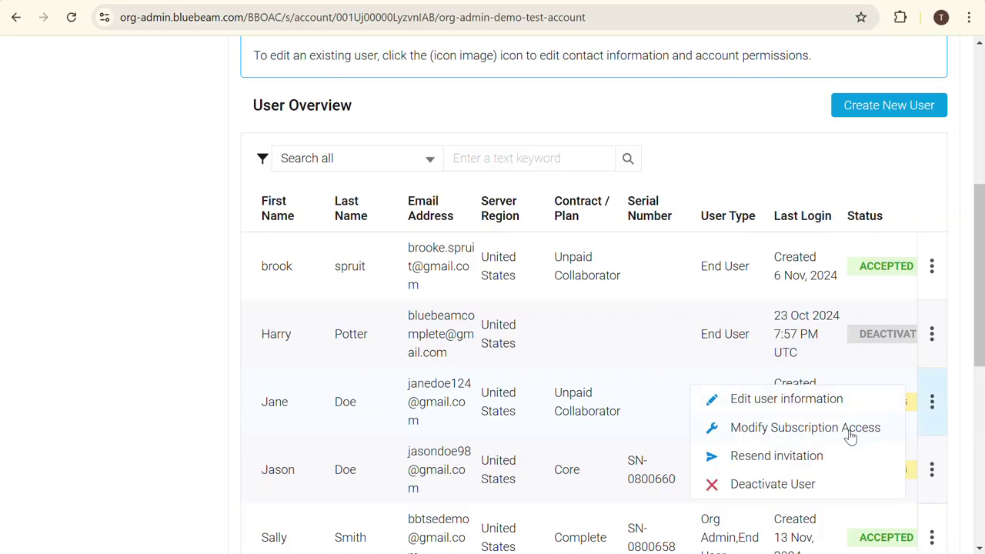
{"action": "left_click", "coordinate": [814, 485]}
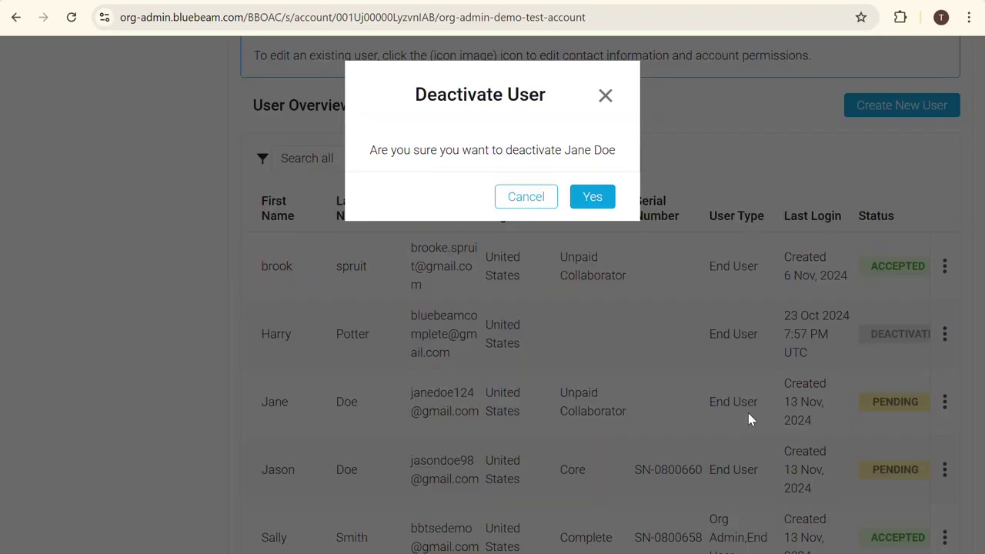
{"action": "left_click", "coordinate": [592, 197]}
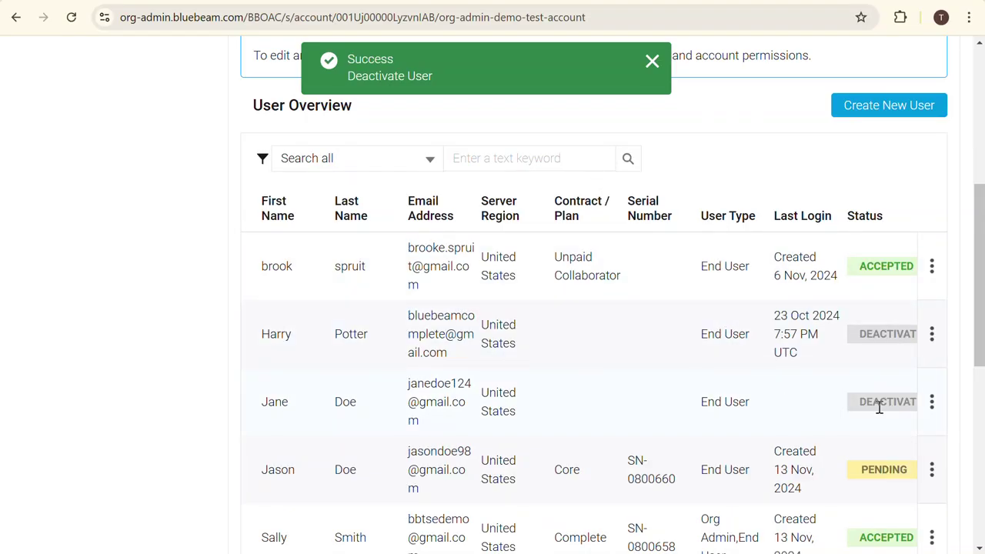
- Permanently remove the deactivated user from the organization and save
{"action": "left_click", "coordinate": [933, 407]}
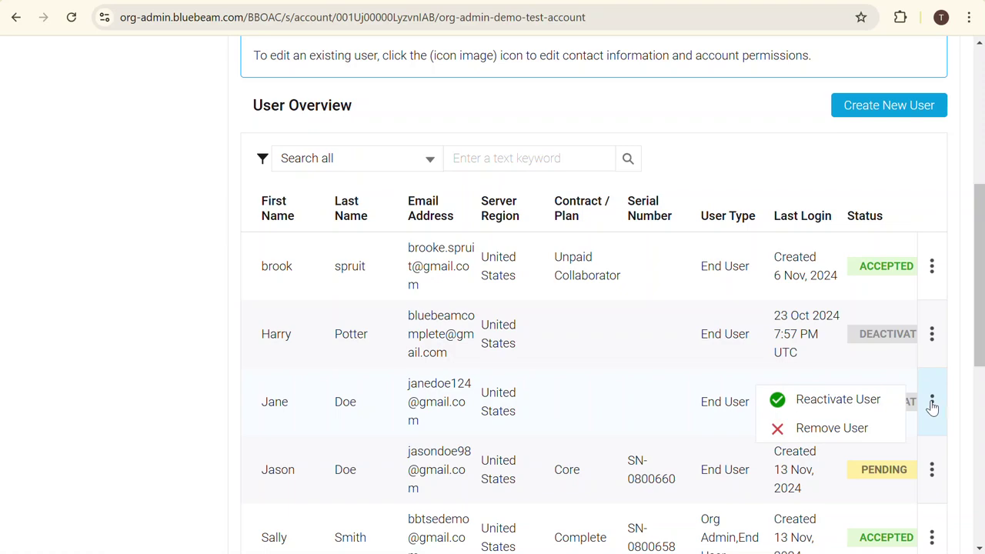
{"action": "left_click", "coordinate": [853, 431]}
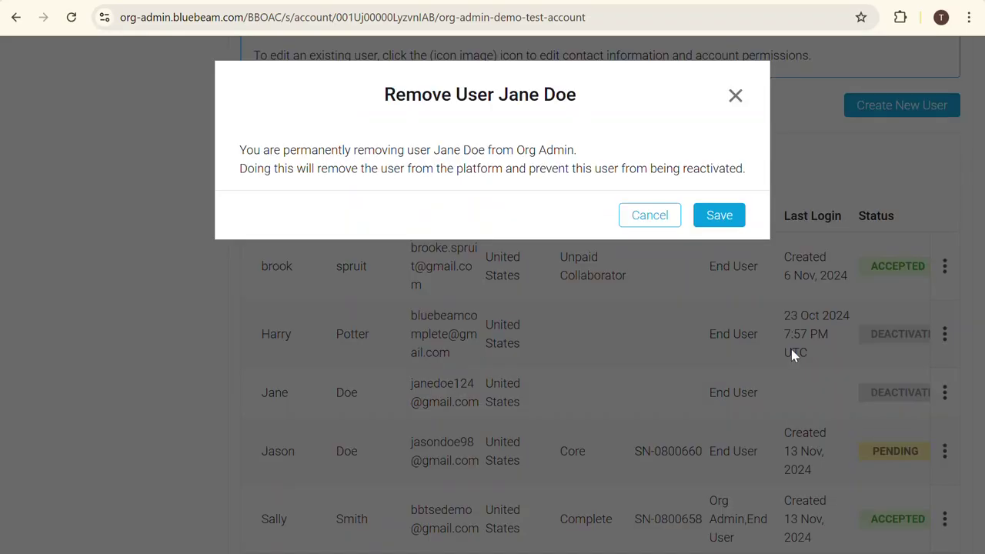
{"action": "left_click", "coordinate": [718, 215]}
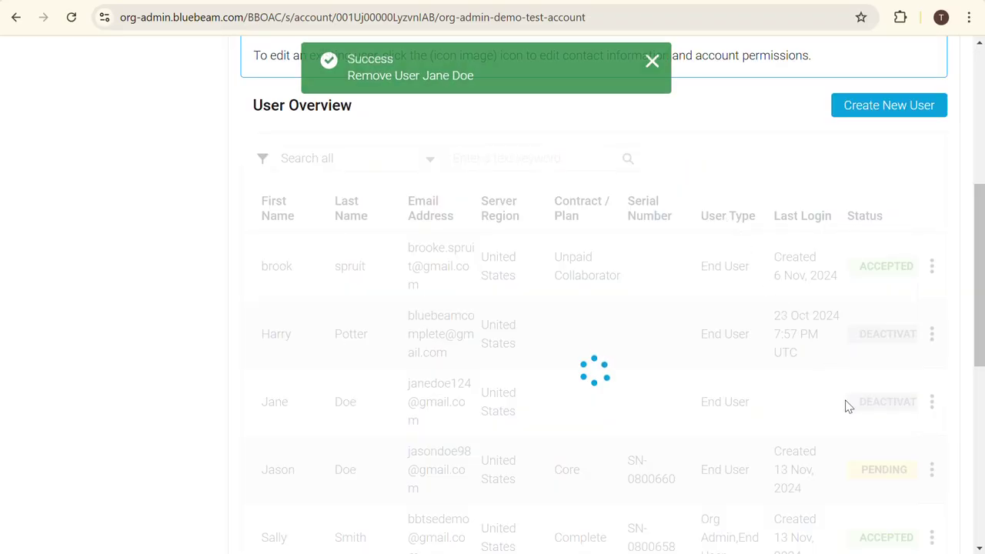